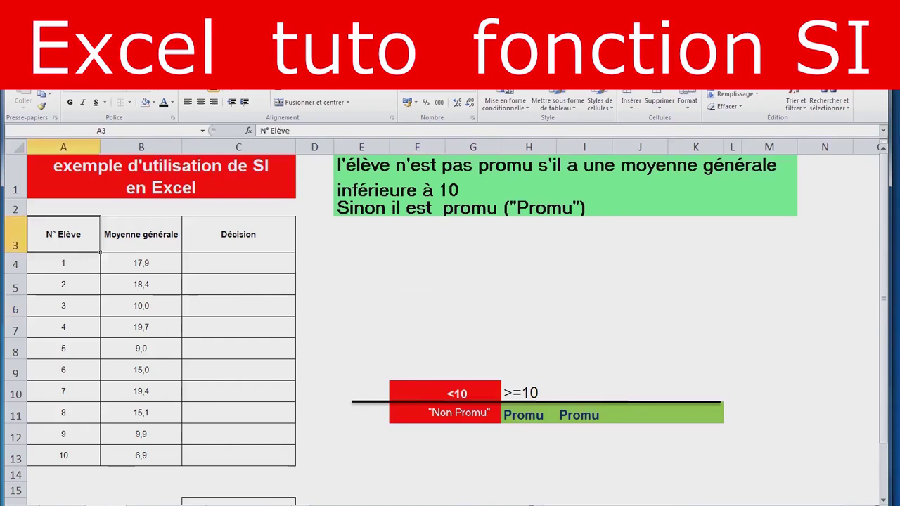
Make the general averages in B4:B13 bold.
left_click_drag(141, 263, 141, 455)
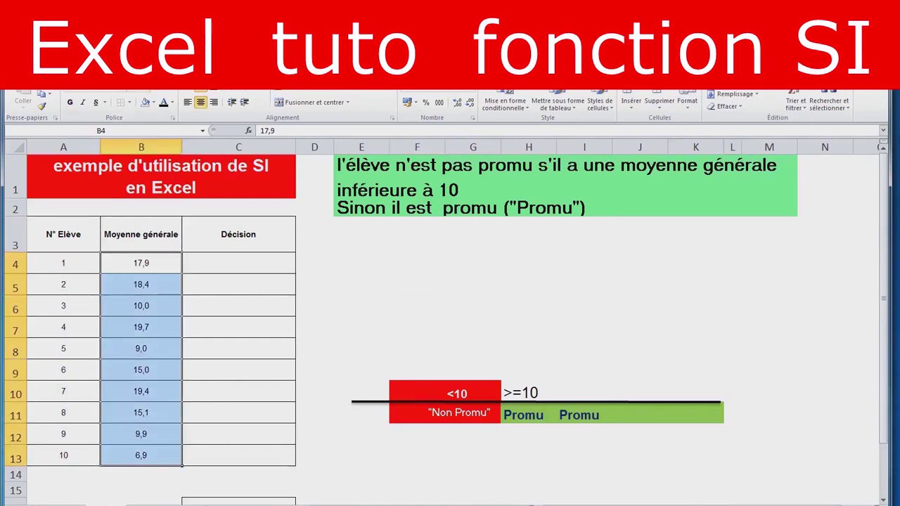
left_click(69, 102)
left_click(238, 263)
left_click(238, 234)
left_click(565, 176)
left_click(417, 234)
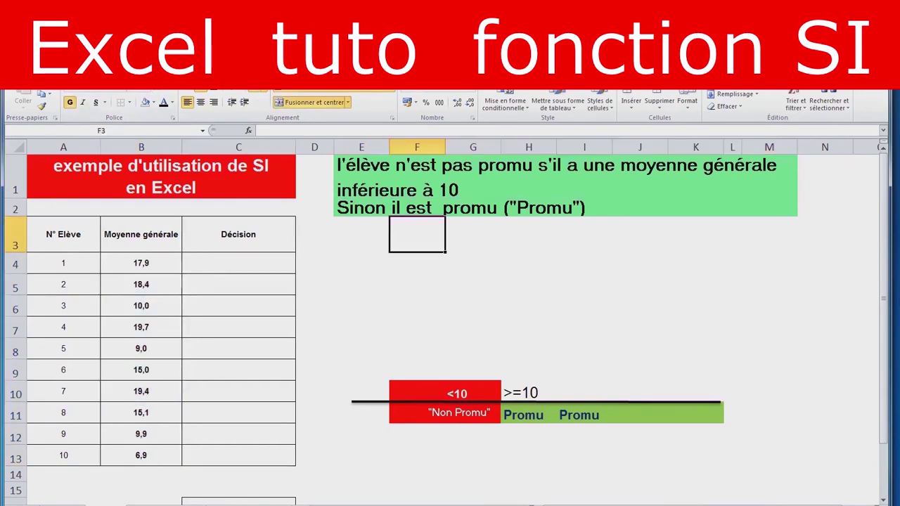
left_click(238, 234)
Enter the note "promu ? Non promu" in cell D4, beside the first student's decision cell.
left_click(315, 263)
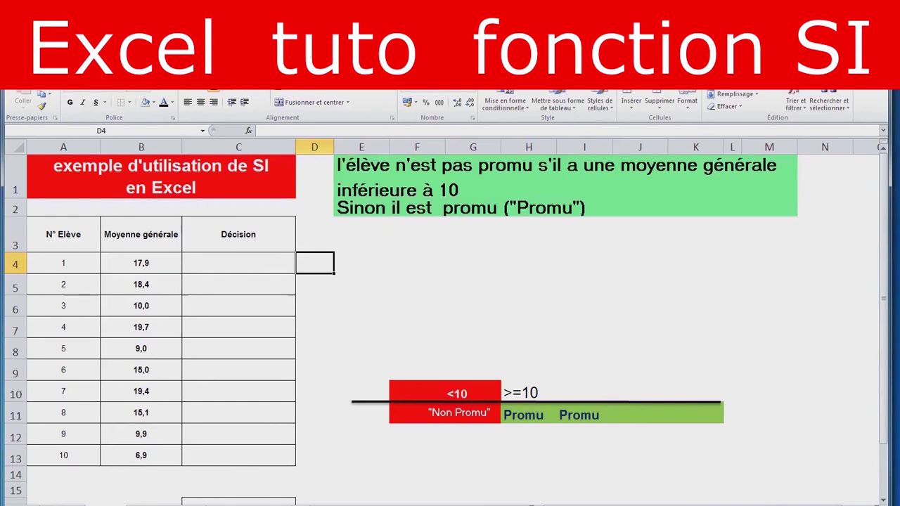
type("prom")
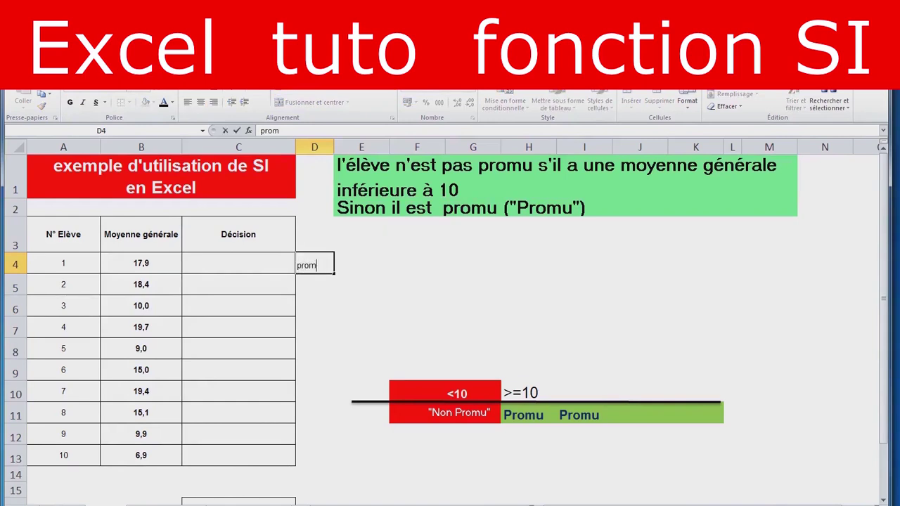
type("u ? Non ")
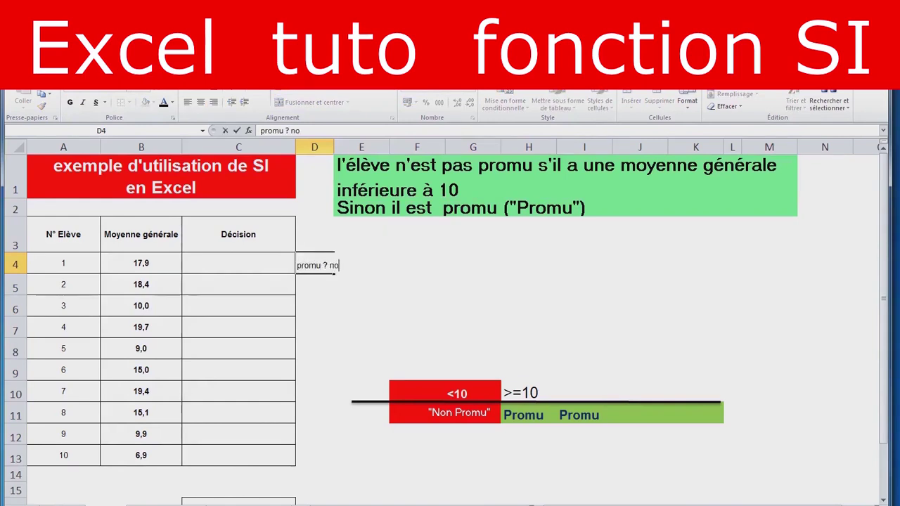
type("promu")
left_click(417, 284)
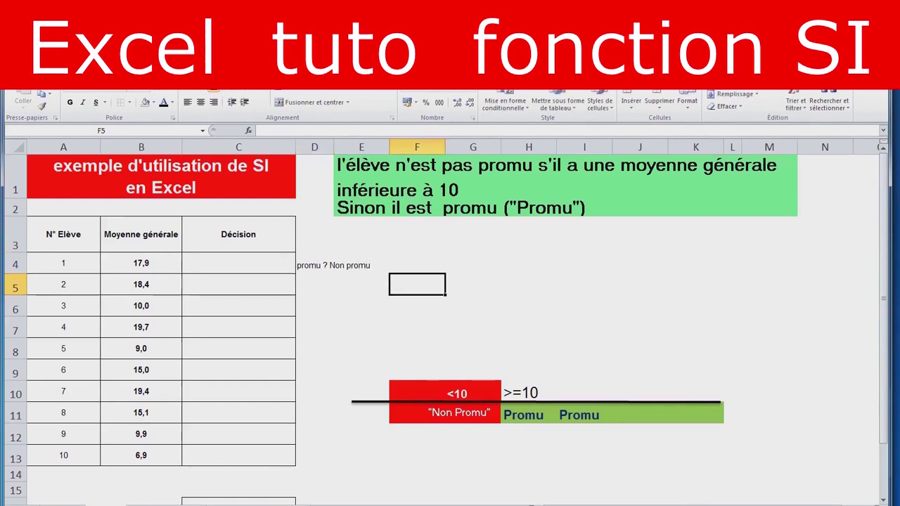
left_click(238, 264)
double_click(422, 173)
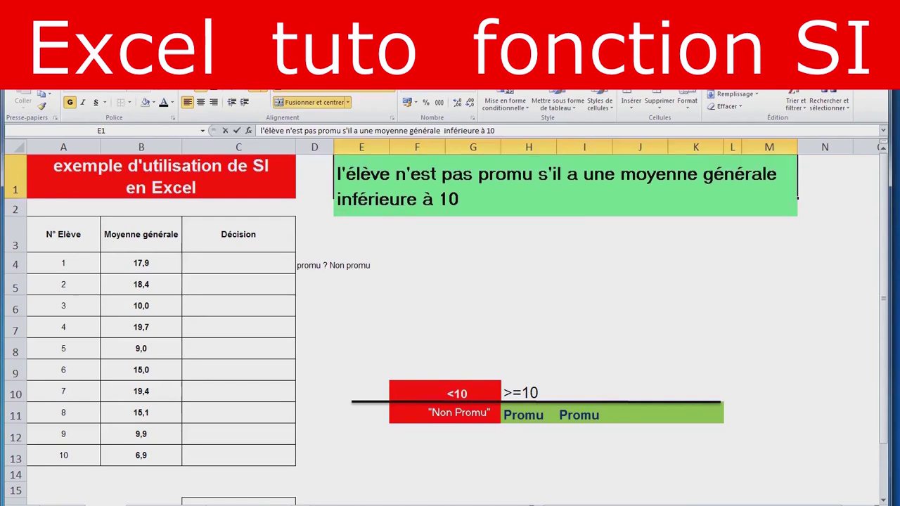
left_click_drag(391, 174, 459, 199)
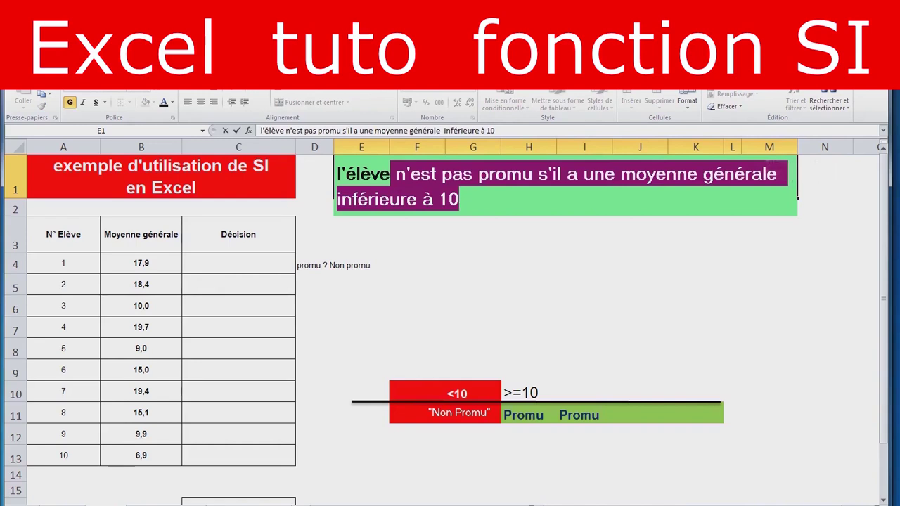
key("Escape")
Note the decision rule in G4:H5, with "<10" and "non promu" in row 4 and "sinon" and "promu" in row 5.
left_click(473, 263)
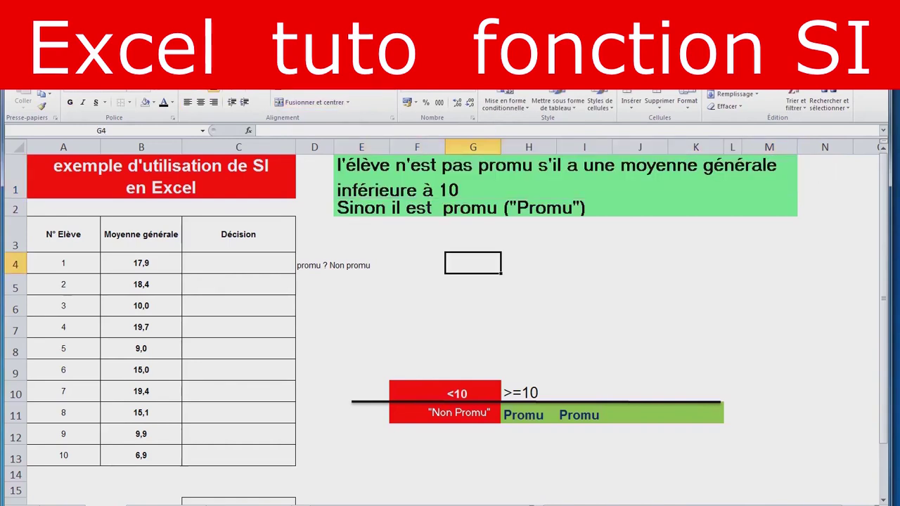
type("<10")
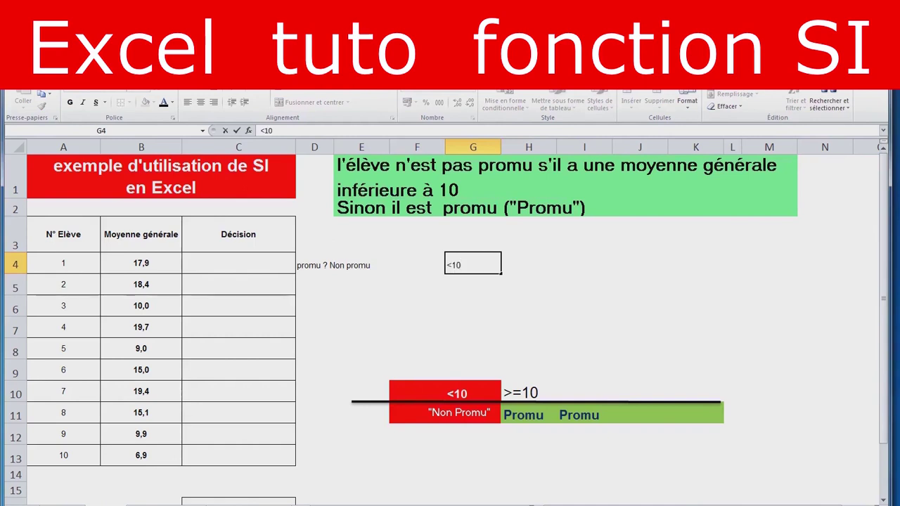
key("Tab")
type("non promu")
key("Return")
type("sinon")
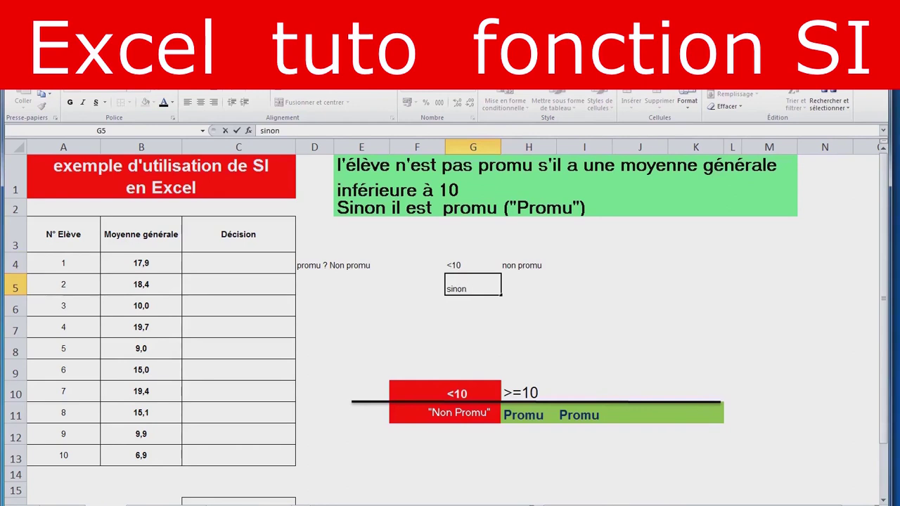
key("Tab")
type("promu")
key("Return")
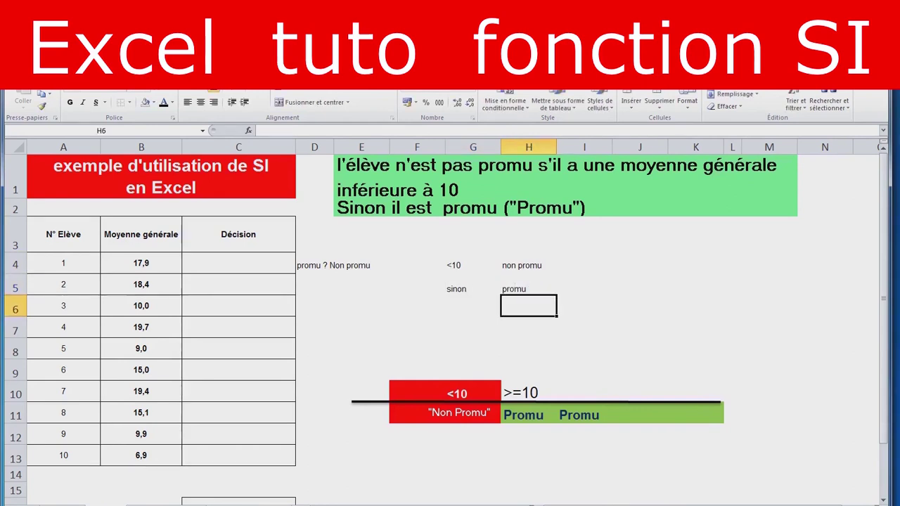
left_click(238, 264)
left_click_drag(418, 393, 500, 422)
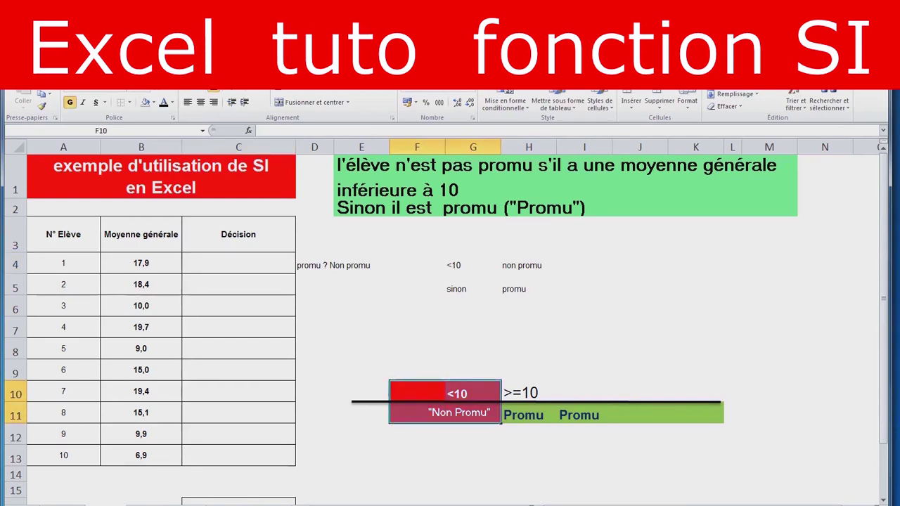
left_click_drag(520, 396, 703, 416)
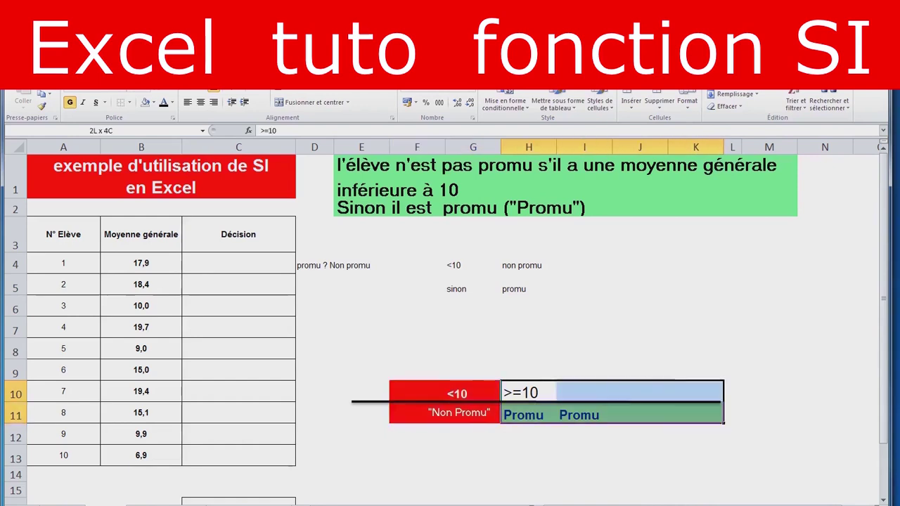
Enter the formula =SI(B4<10;"Non Promu";"Promu") in C4 to give the first student's decision.
left_click(238, 263)
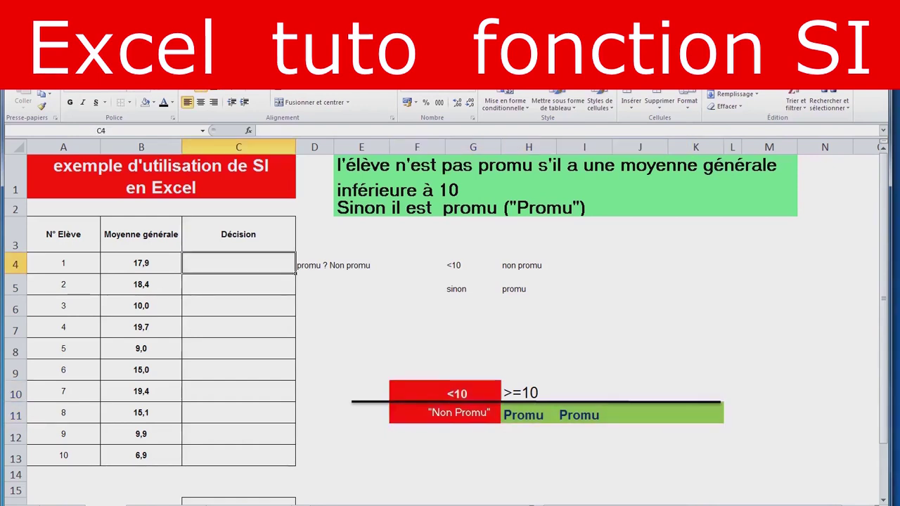
type("=si(")
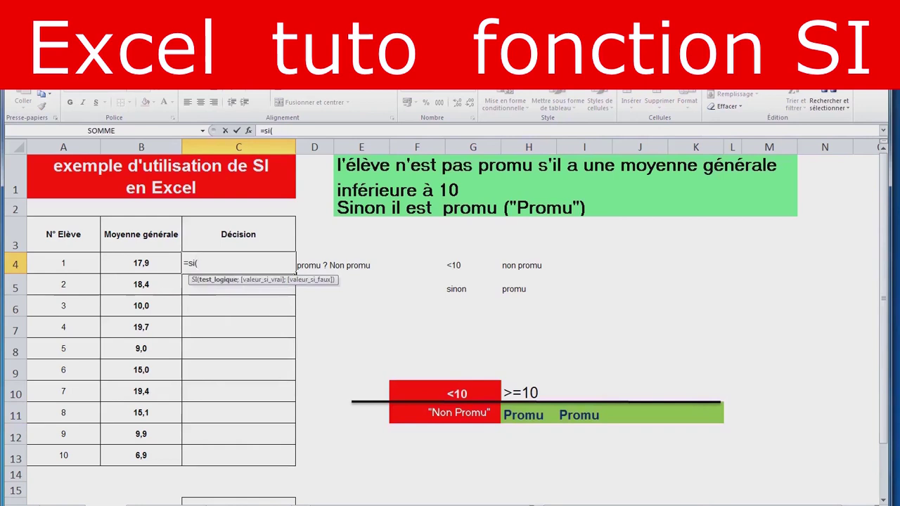
left_click(141, 264)
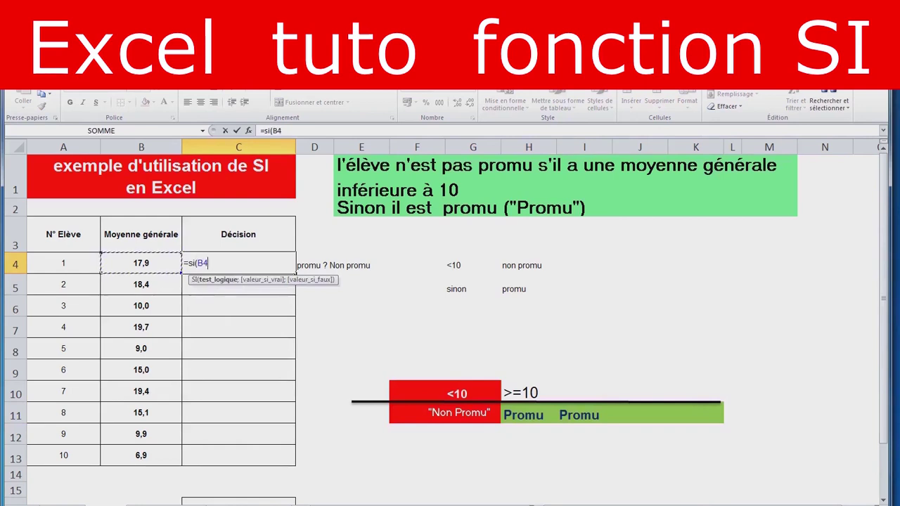
type("<10")
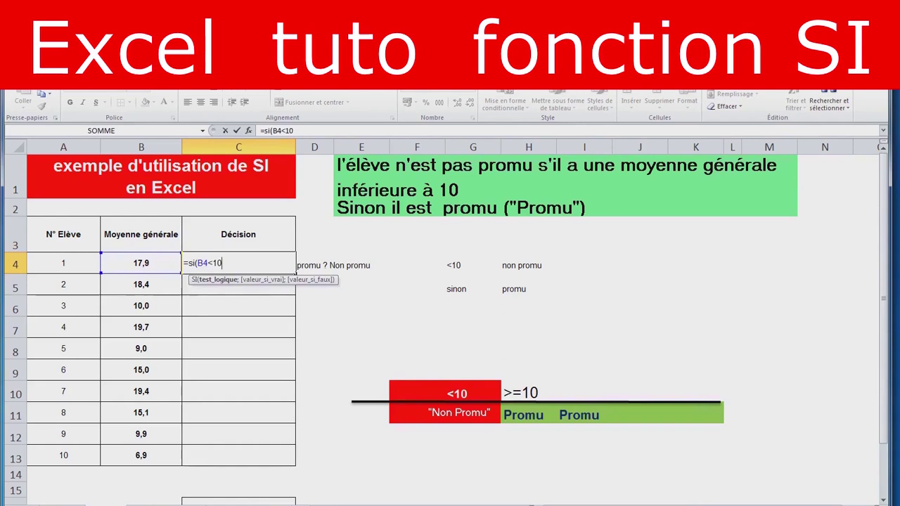
type(";")
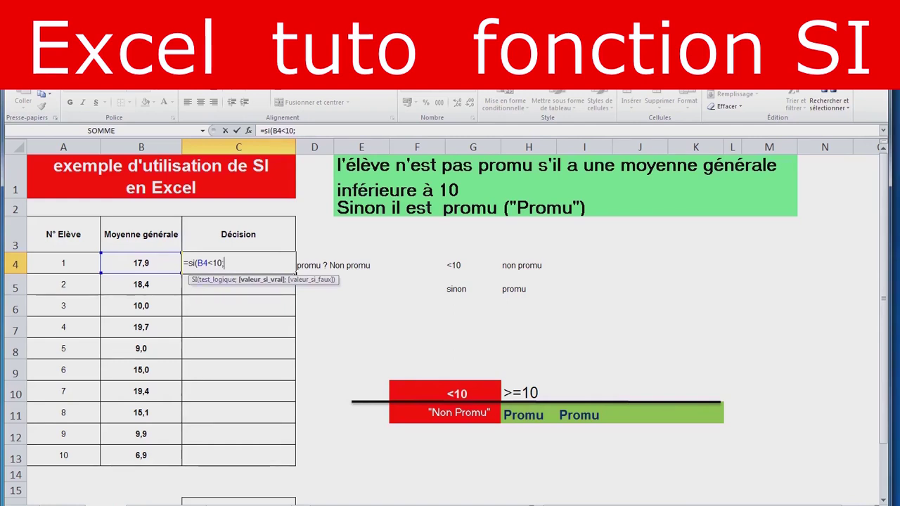
left_click_drag(224, 263, 195, 263)
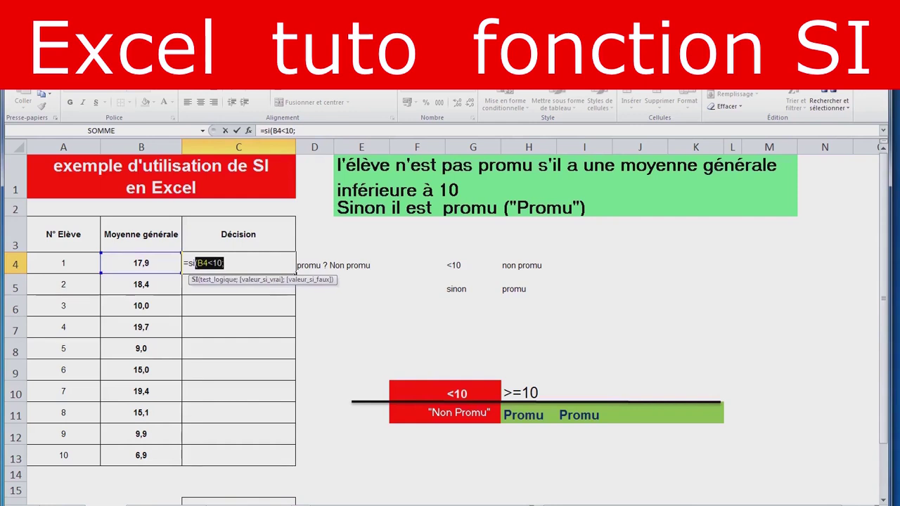
left_click(225, 263)
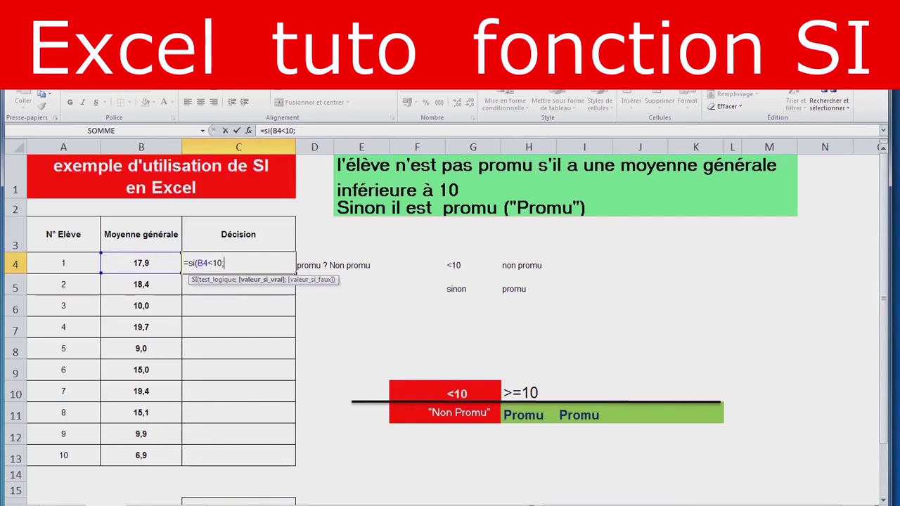
type("\"Non Promu\"")
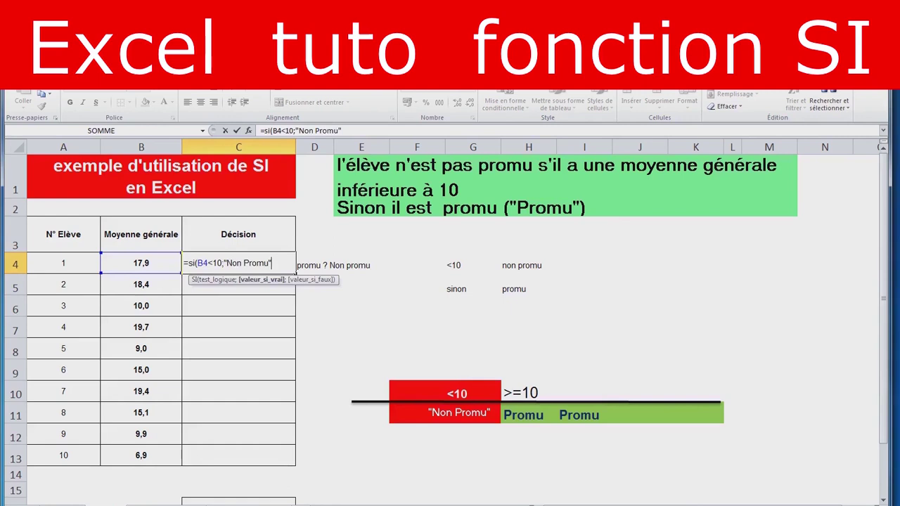
type(";")
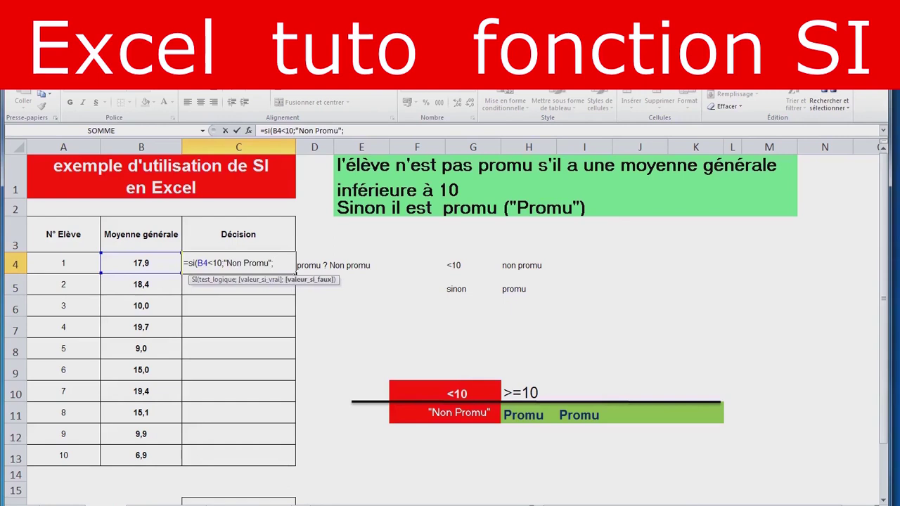
type("\"Promu\"")
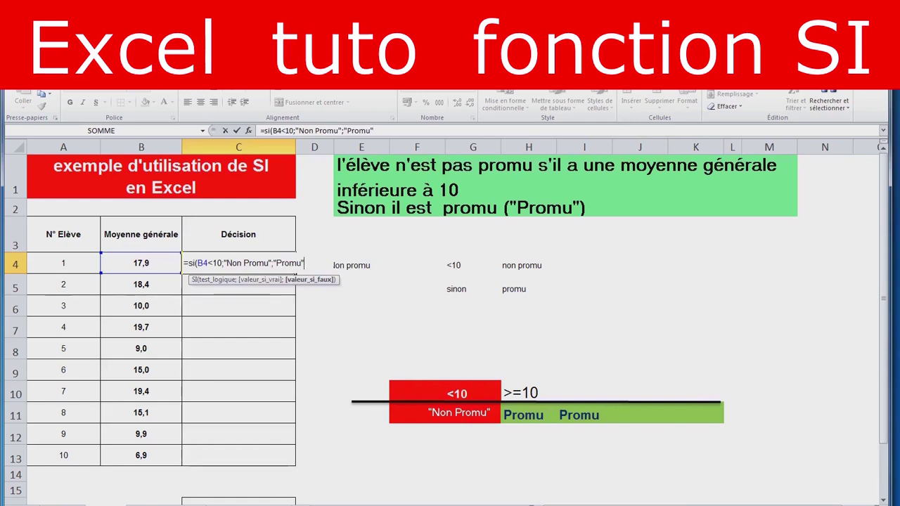
type(")")
key("Return")
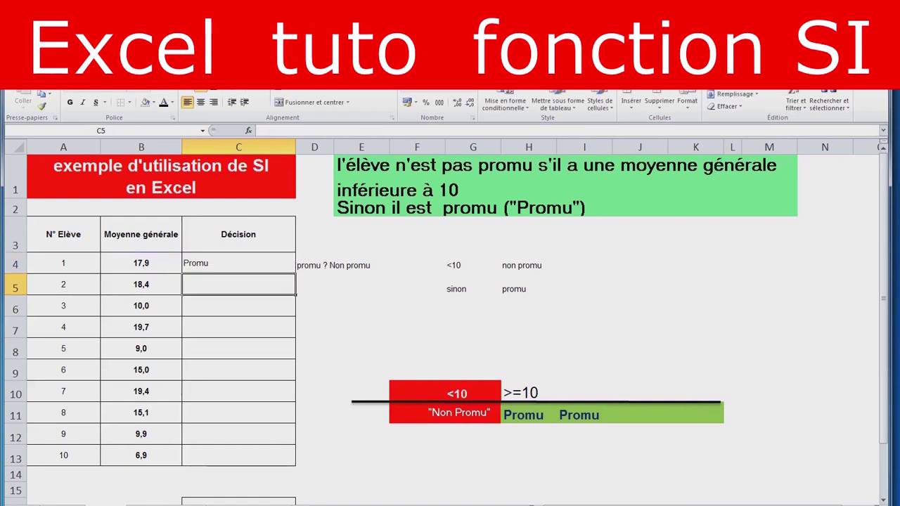
Fill the decision formula from C4 down to C13 and check the copied formula in C10.
left_click(239, 263)
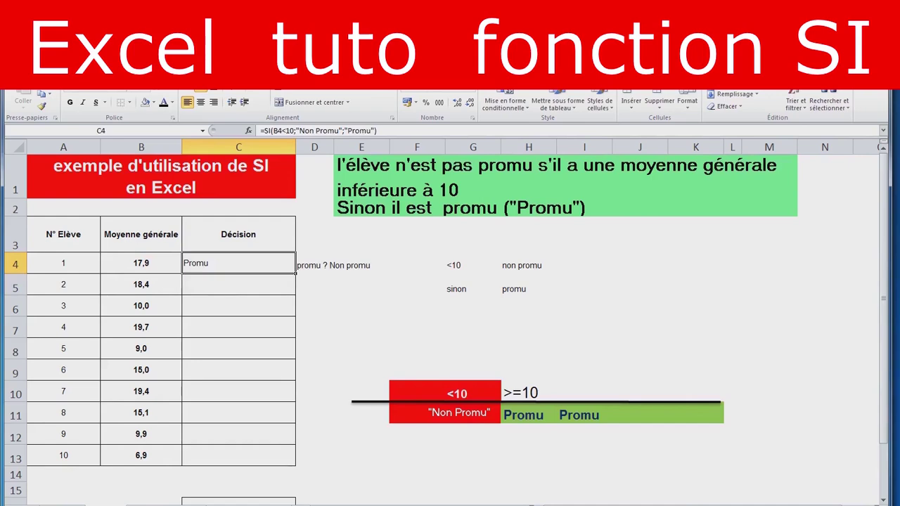
double_click(295, 274)
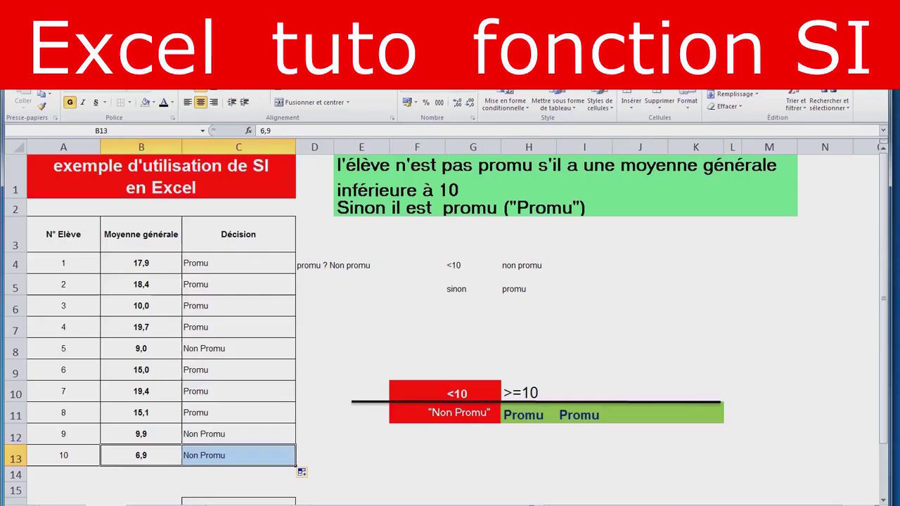
left_click(239, 263)
left_click(238, 391)
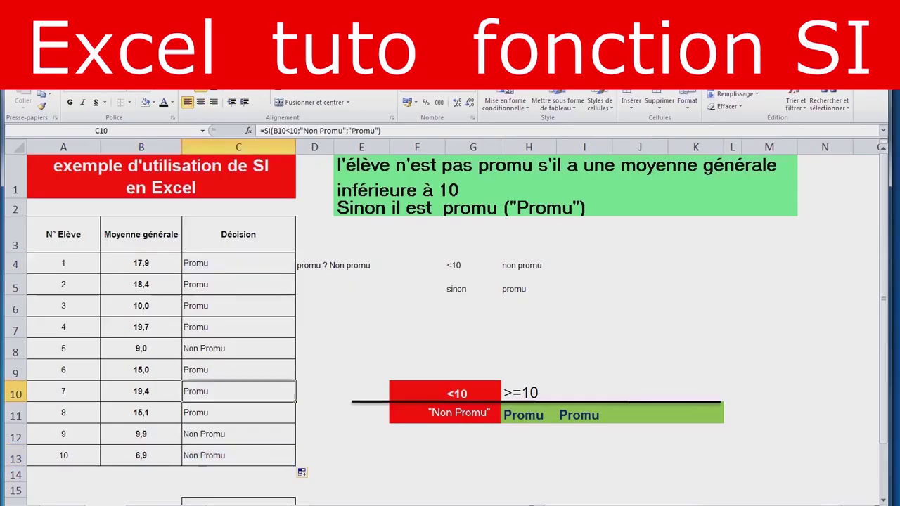
left_click_drag(239, 263, 238, 455)
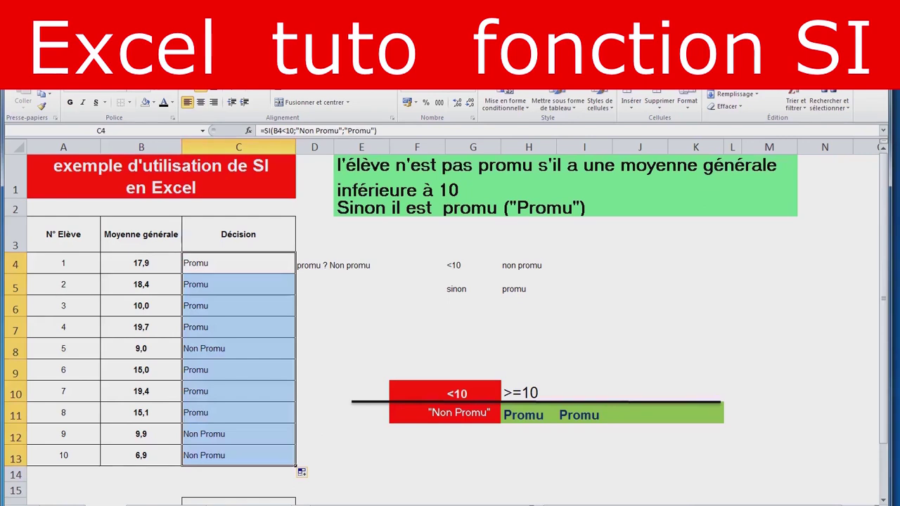
left_click(529, 265)
left_click(239, 263)
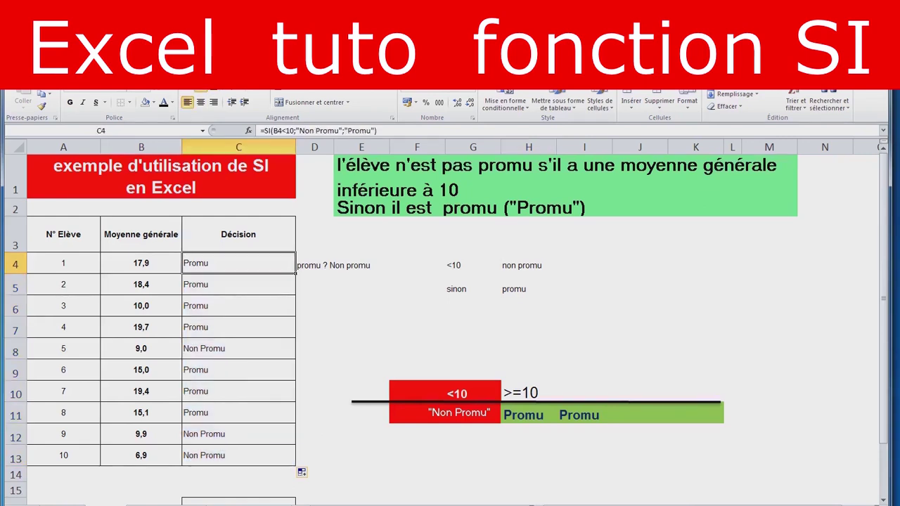
Start an SI formula in D4 through the function arguments dialog, with B4<10 as the logical test.
left_click(315, 264)
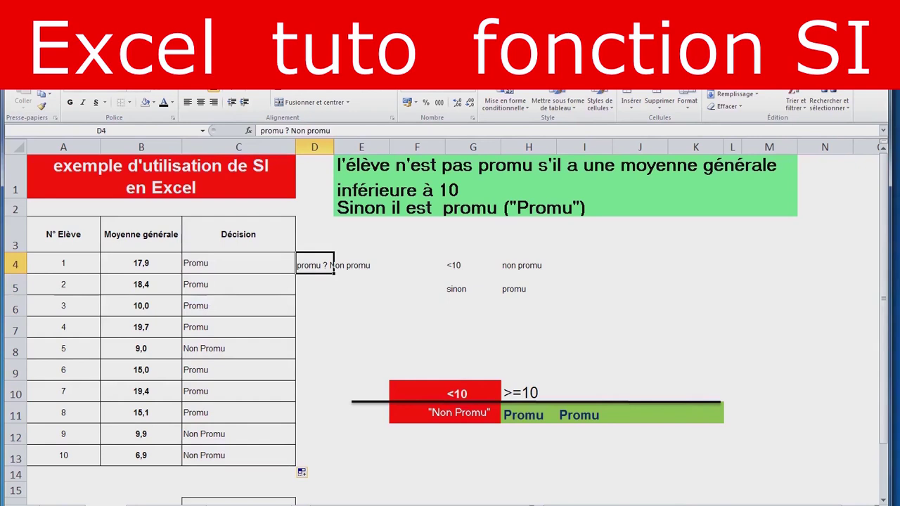
type("=si(")
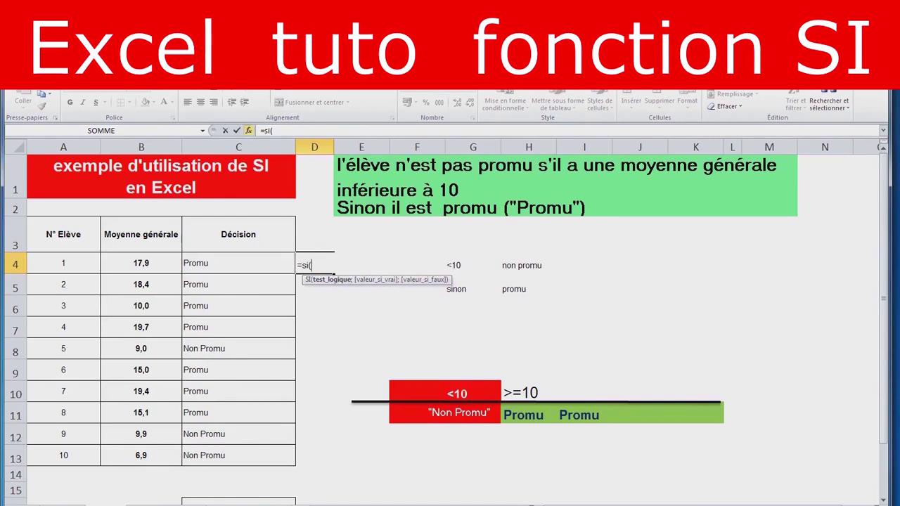
key("ctrl+a")
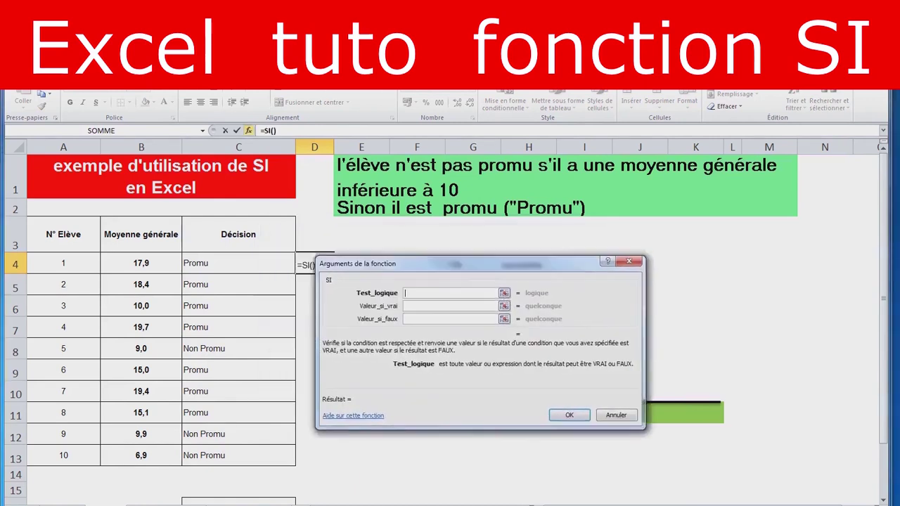
left_click(141, 263)
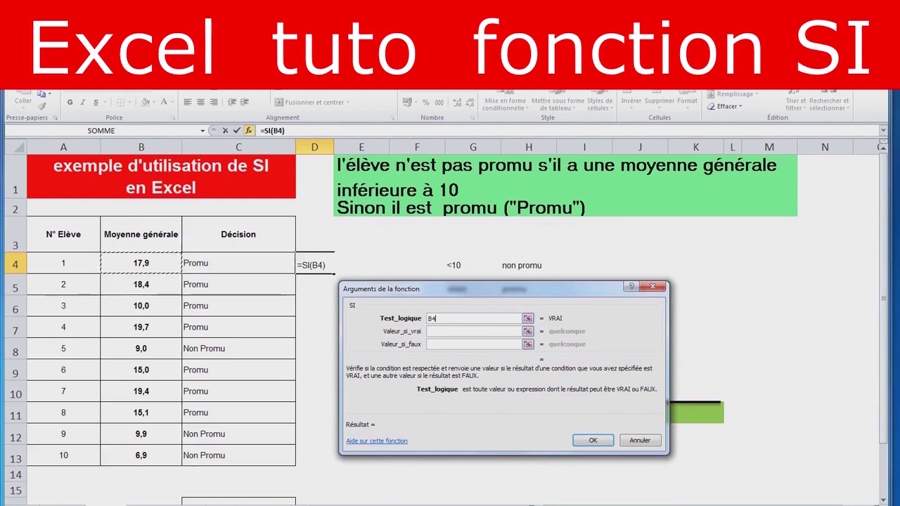
type("<")
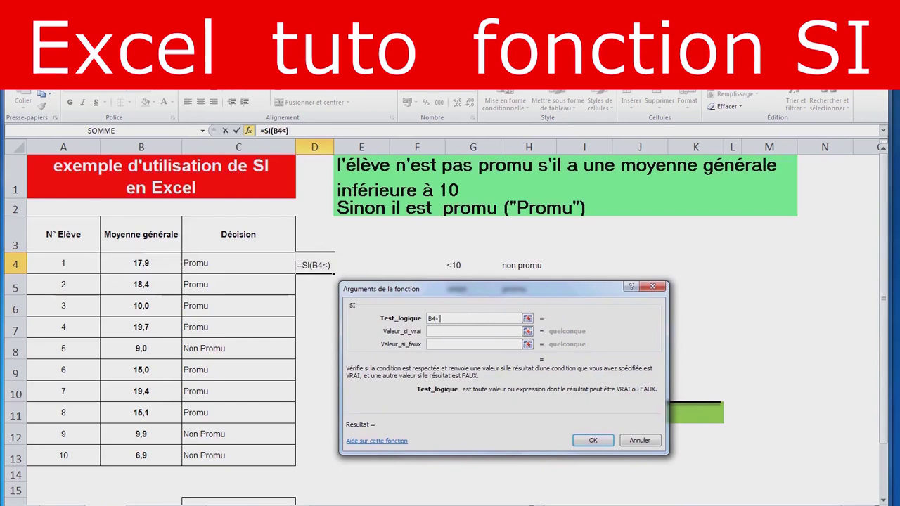
type("10")
Set the SI function's true value to "non promu" and its false value to "promu", and enter the formula in D4.
key("Tab")
type("non")
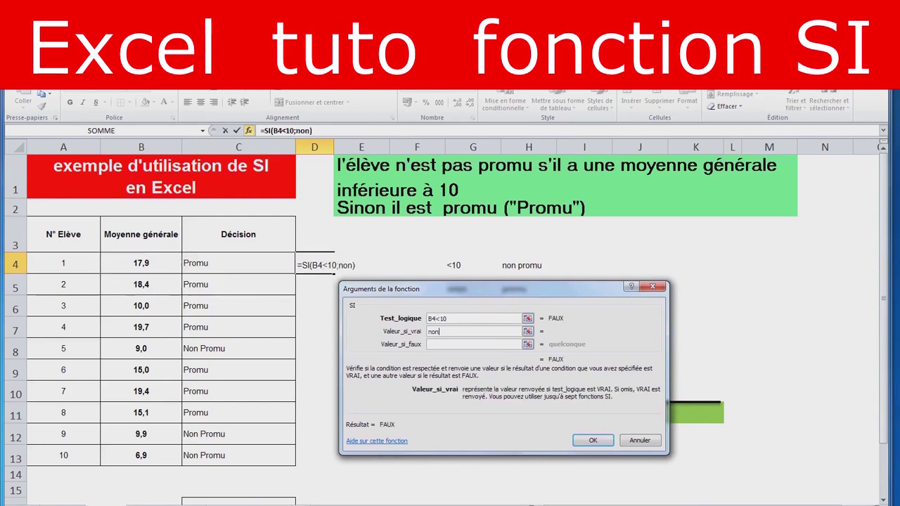
type(" promu")
key("Tab")
type("promu")
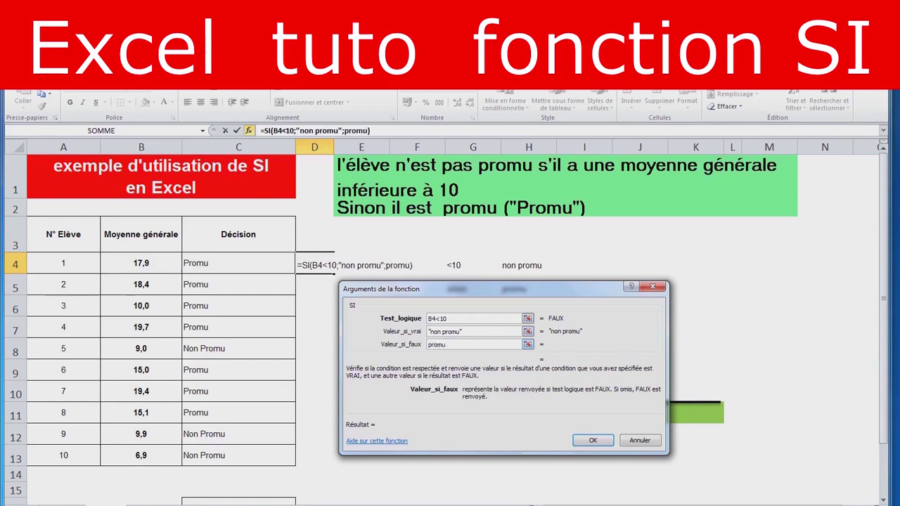
left_click(463, 332)
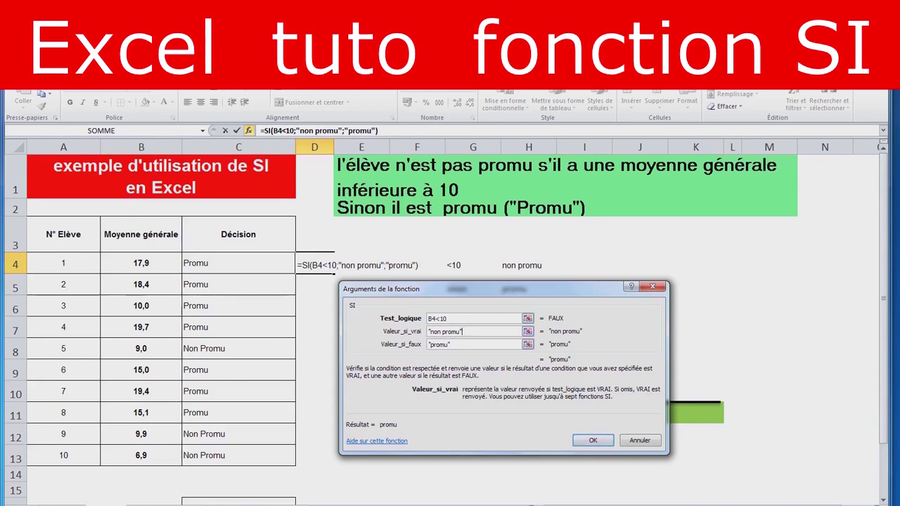
key("Return")
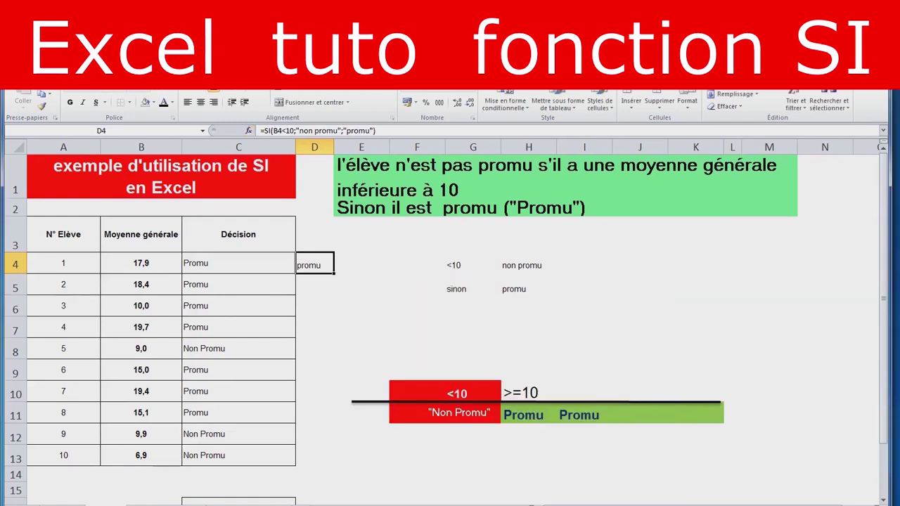
Fill the SI formula from D4 down to D13, and clear the whole range D4:D13.
double_click(334, 274)
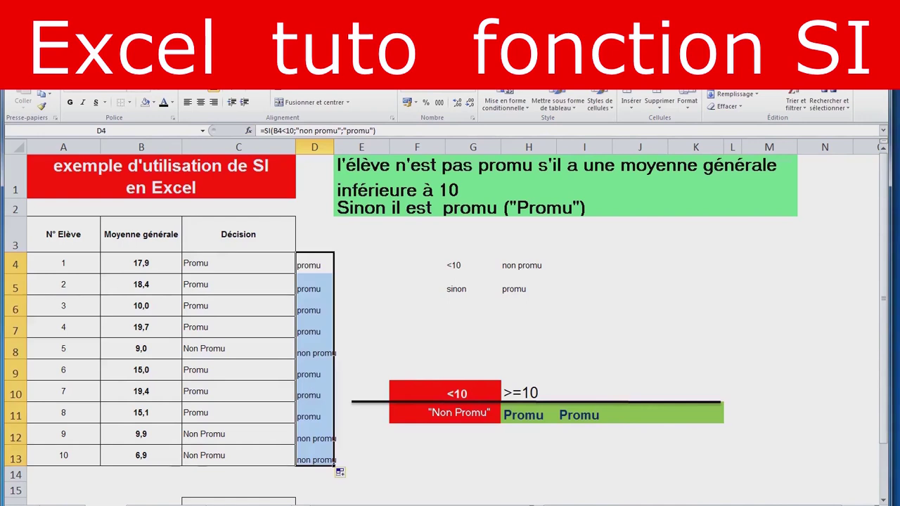
key("Delete")
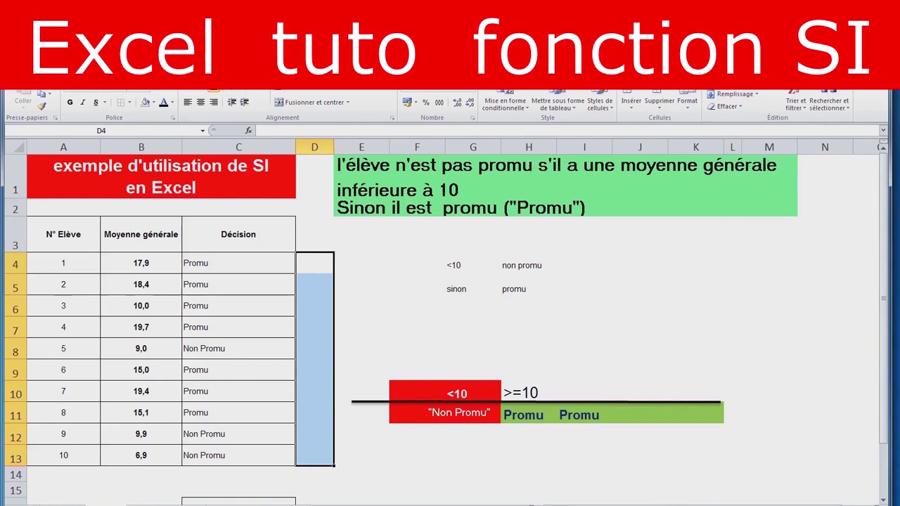
Extend the red fill of the "<10" zone in the diagram to cells E10:E11.
left_click(417, 392)
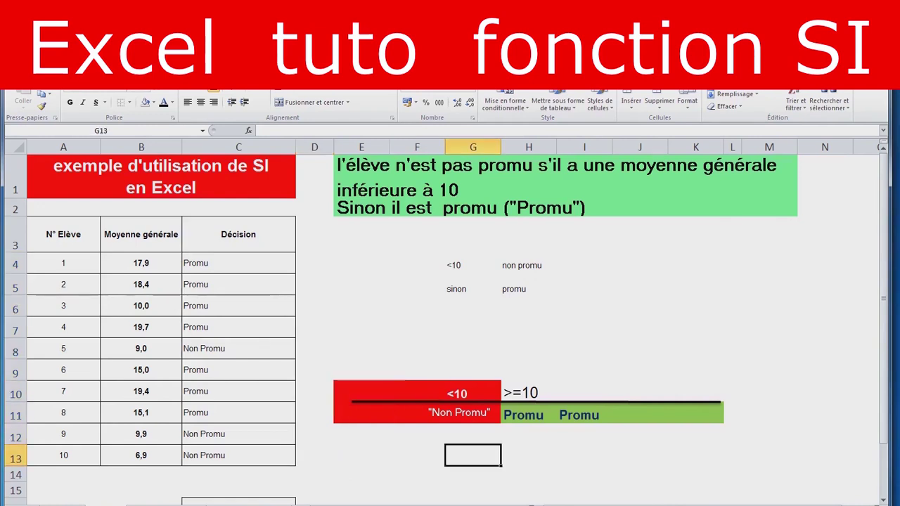
left_click_drag(529, 392, 696, 413)
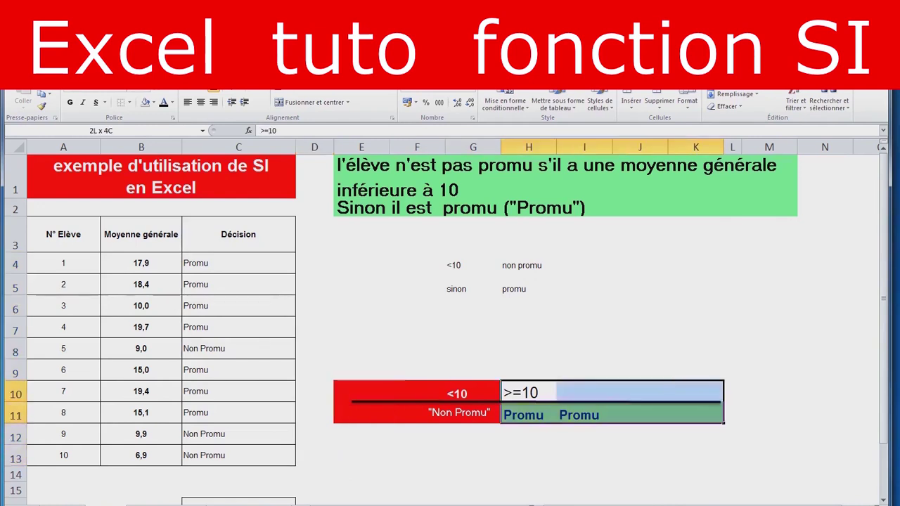
left_click(697, 455)
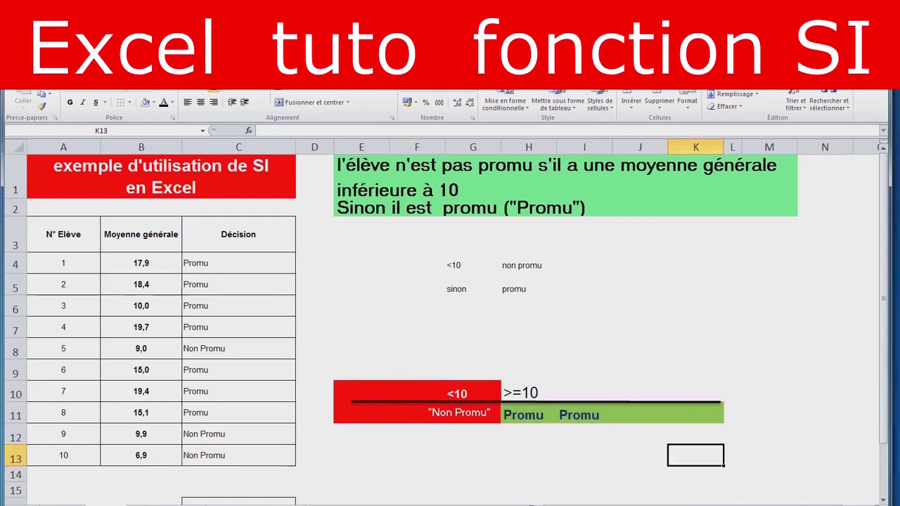
Draw a horizontal arrow about 7.1 cm long beneath the green "Promu" zone and give it a thick black line style.
left_click(99, 49)
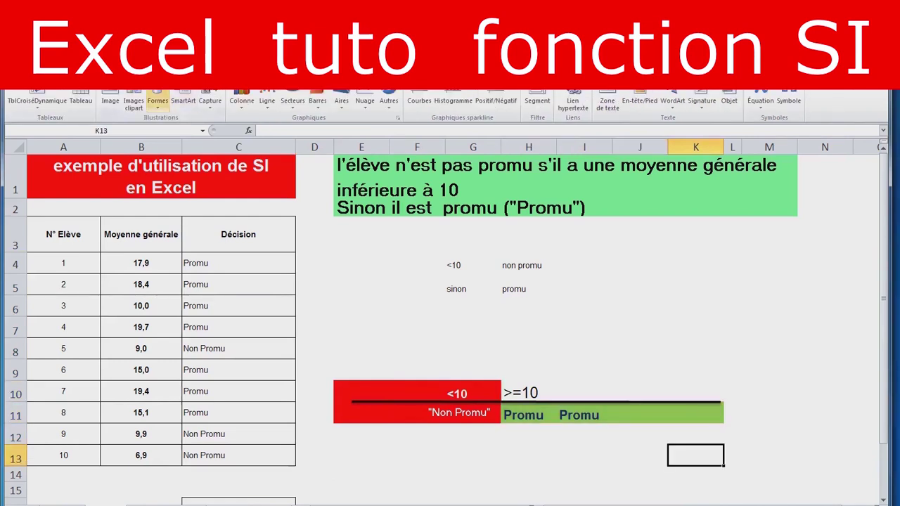
left_click(157, 100)
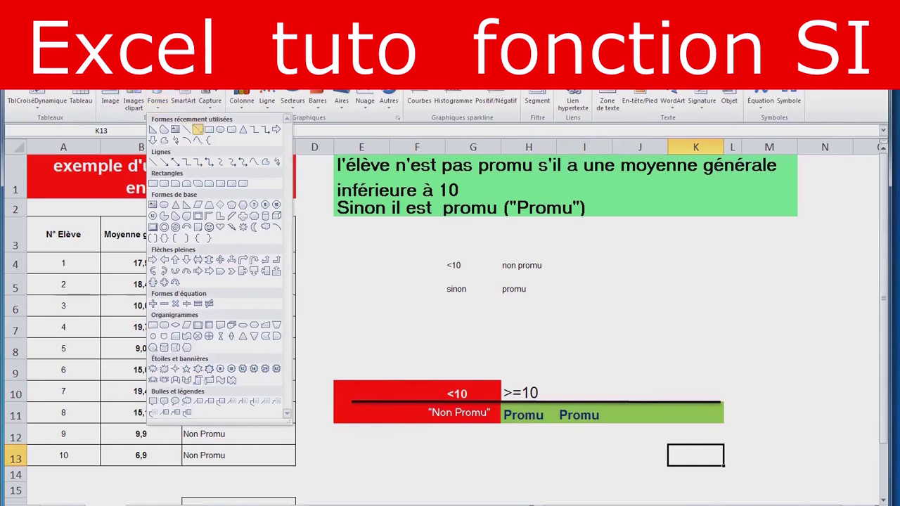
left_click(198, 130)
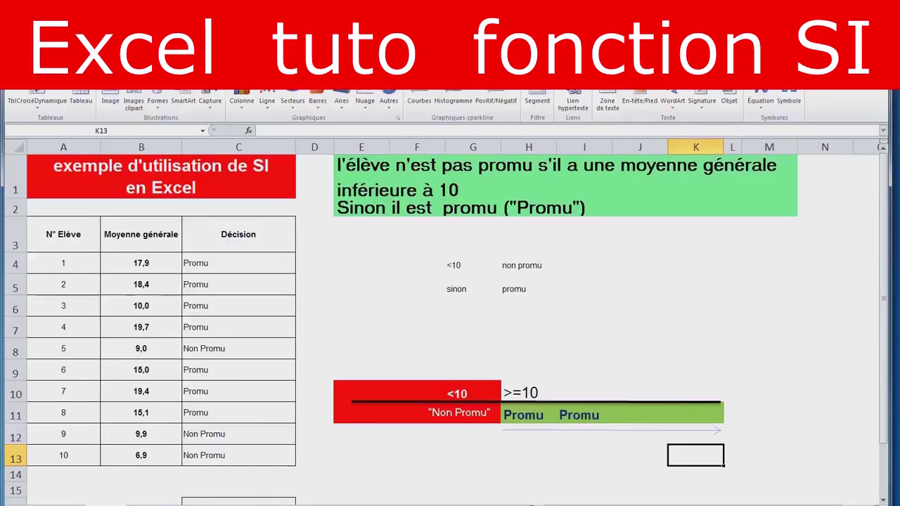
left_click_drag(502, 430, 720, 430)
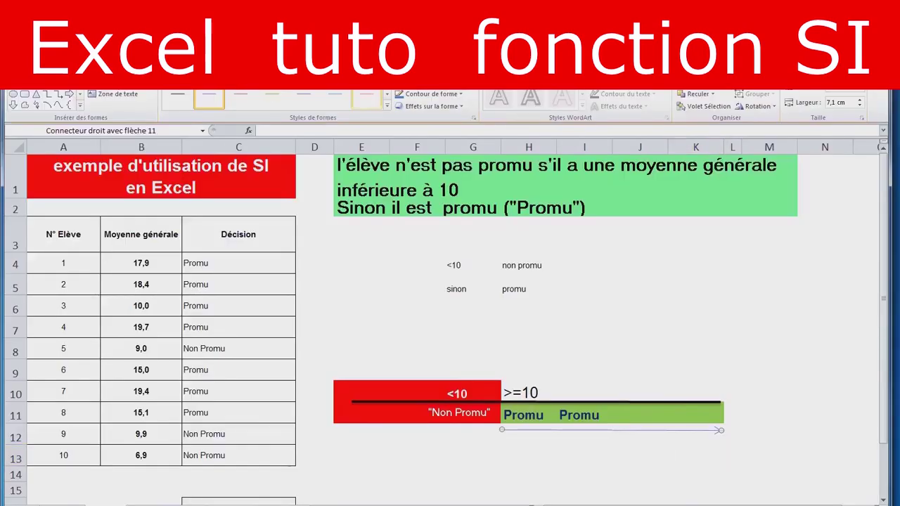
left_click(386, 106)
left_click(178, 157)
left_click(529, 456)
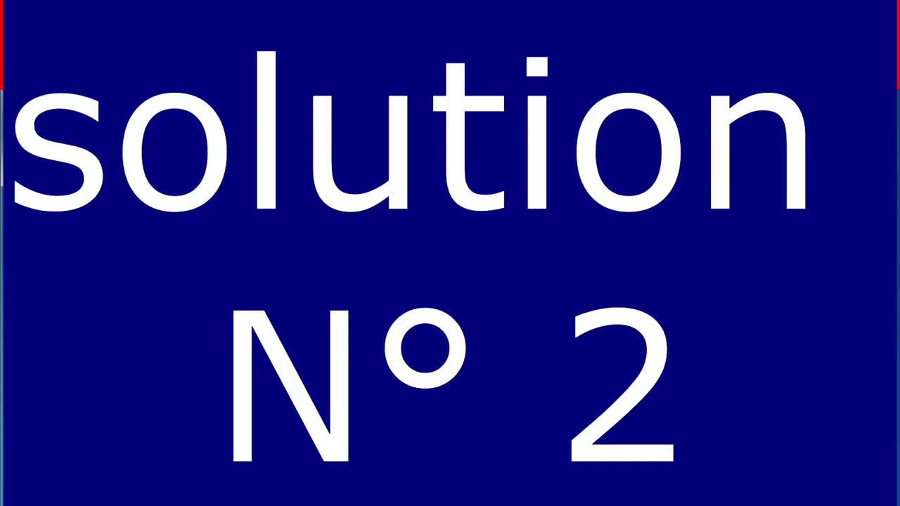
left_click(362, 235)
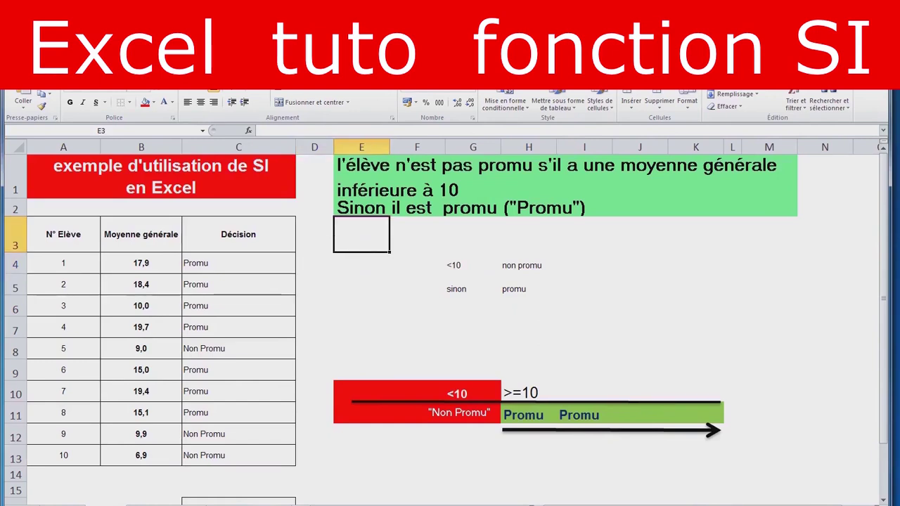
type("==")
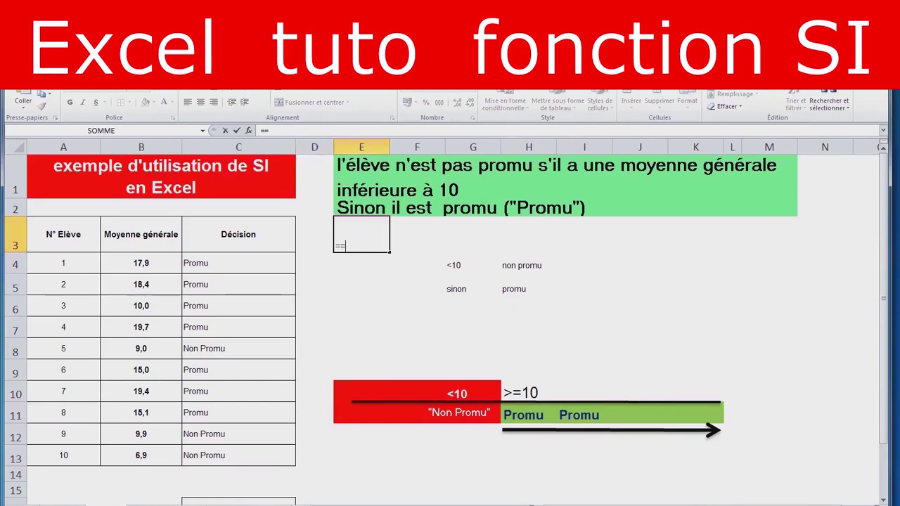
left_click(417, 306)
key("Escape")
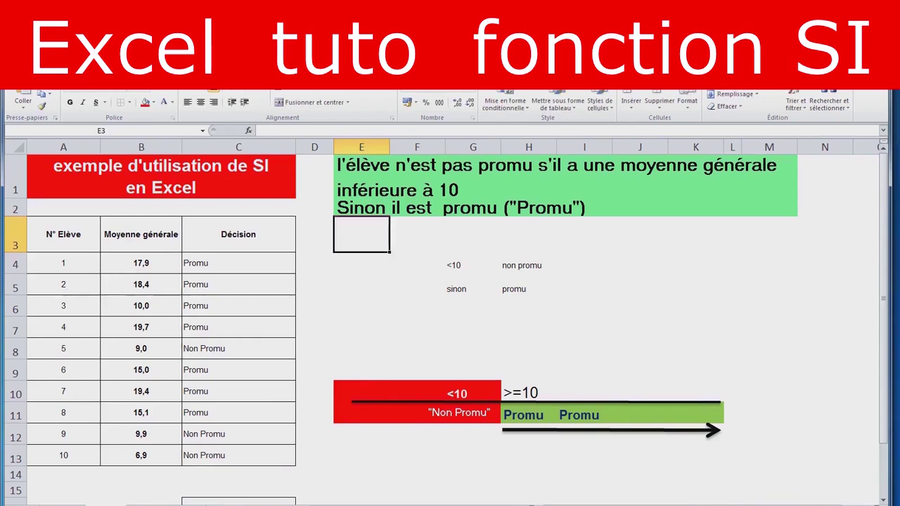
Copy the formula text from C4 and enter it in E4 as a note preceded by "<<<<".
left_click(239, 263)
left_click_drag(378, 131, 260, 131)
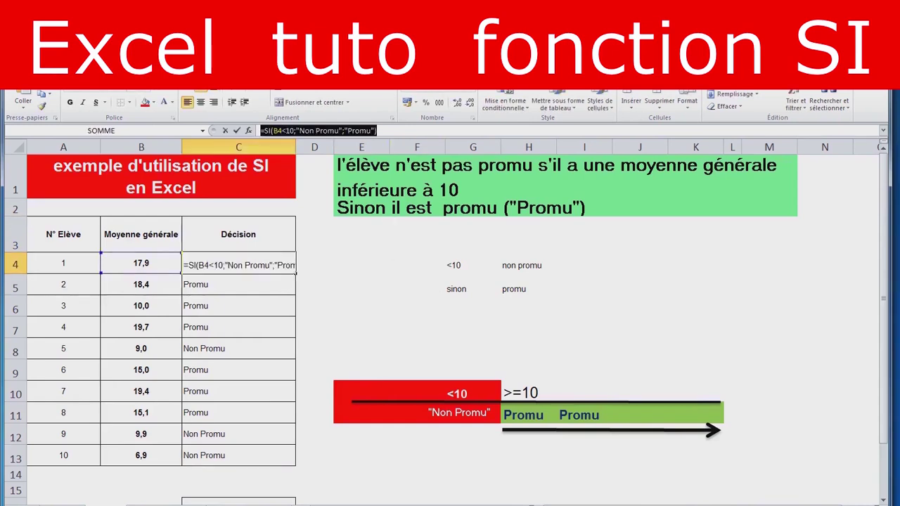
left_click(225, 131)
left_click(362, 264)
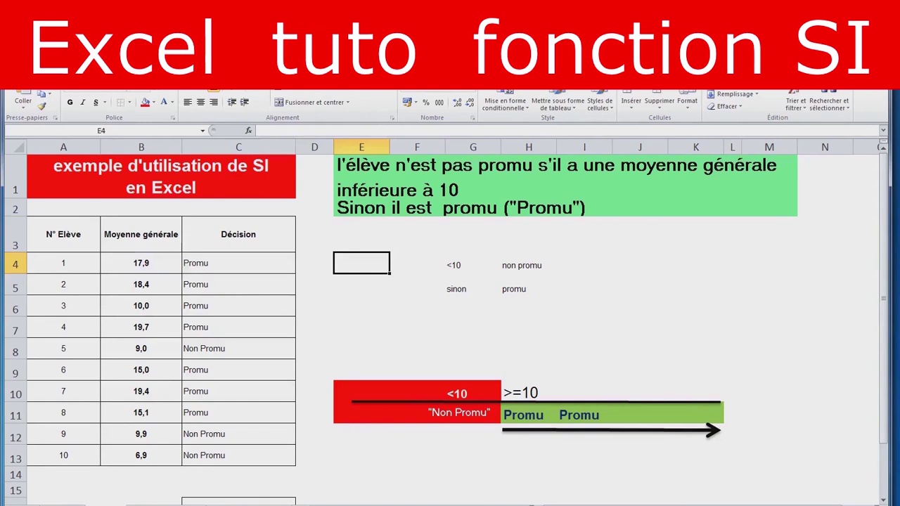
type("w")
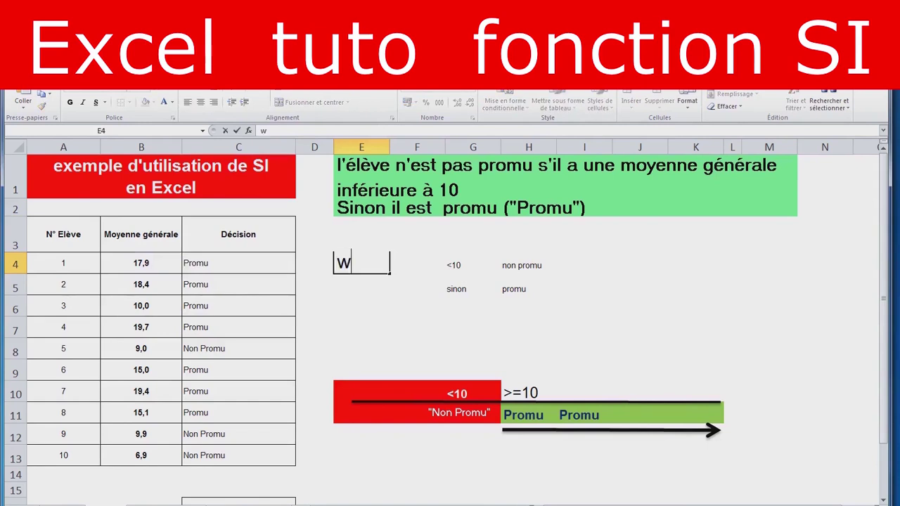
key("BackSpace")
type(">>")
key("BackSpace")
key("BackSpace")
type("<<<<")
key("ctrl+v")
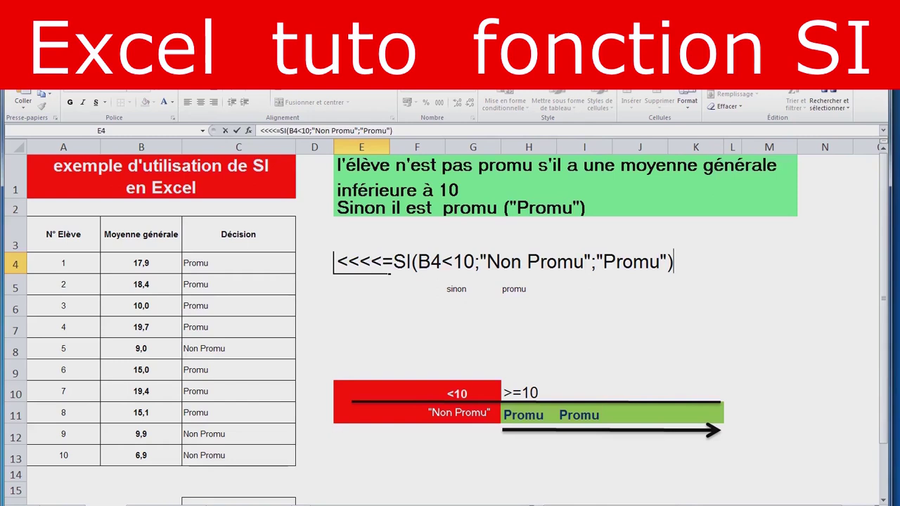
left_click(473, 306)
Delete the decision rule notes from cells G4:H5, next to the displayed formula text.
left_click(474, 285)
key("Delete")
left_click(473, 263)
key("Delete")
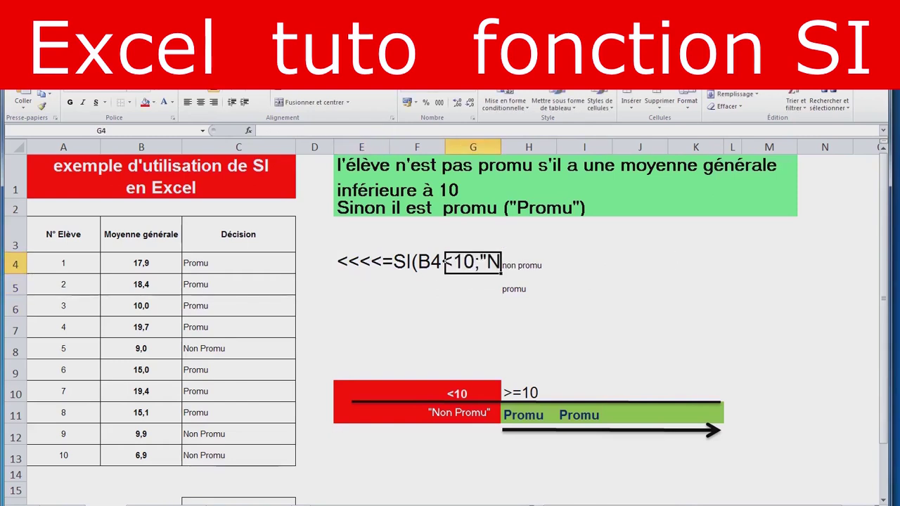
left_click(529, 263)
key("Delete")
left_click(529, 285)
key("Delete")
left_click(314, 306)
Write the note "autre solution" in E5, below the formula text.
left_click(238, 263)
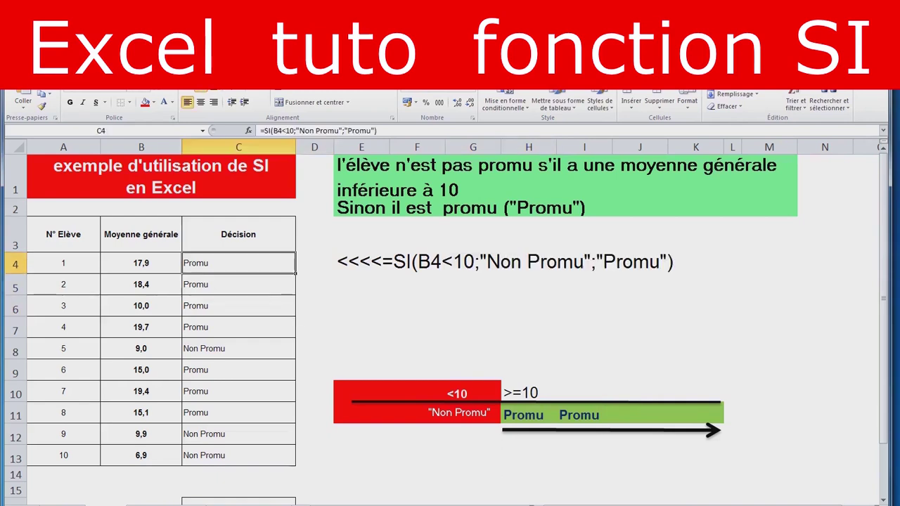
left_click(387, 263)
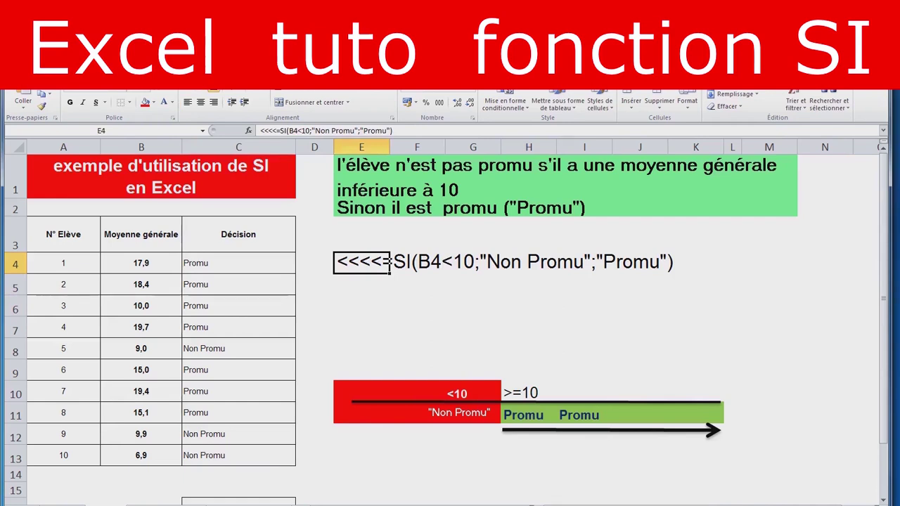
key("Return")
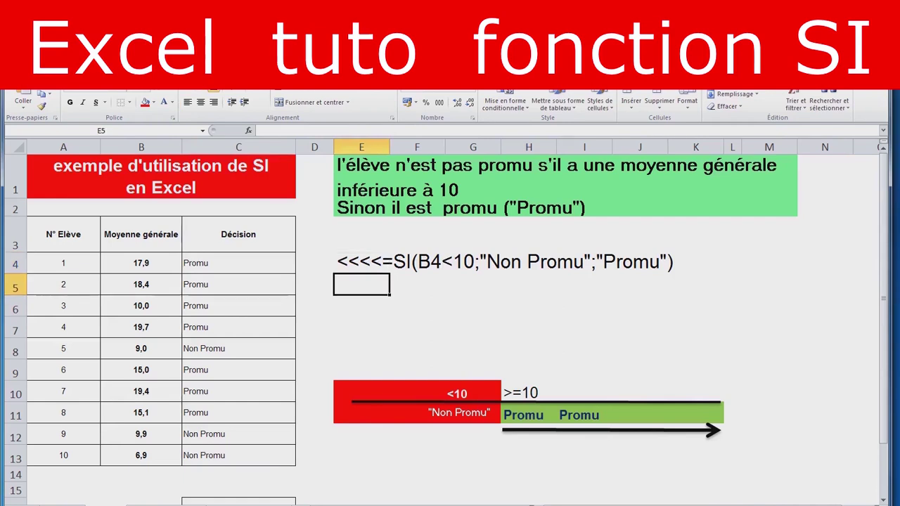
type("autre solution")
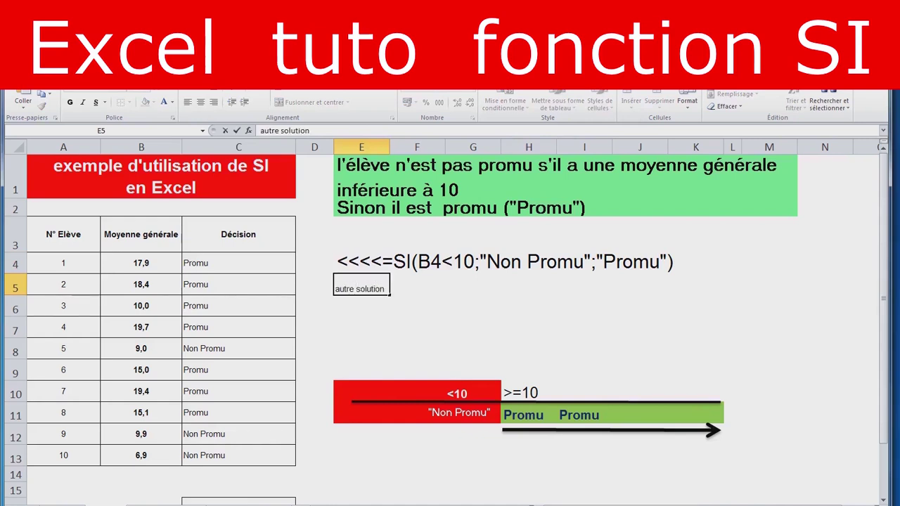